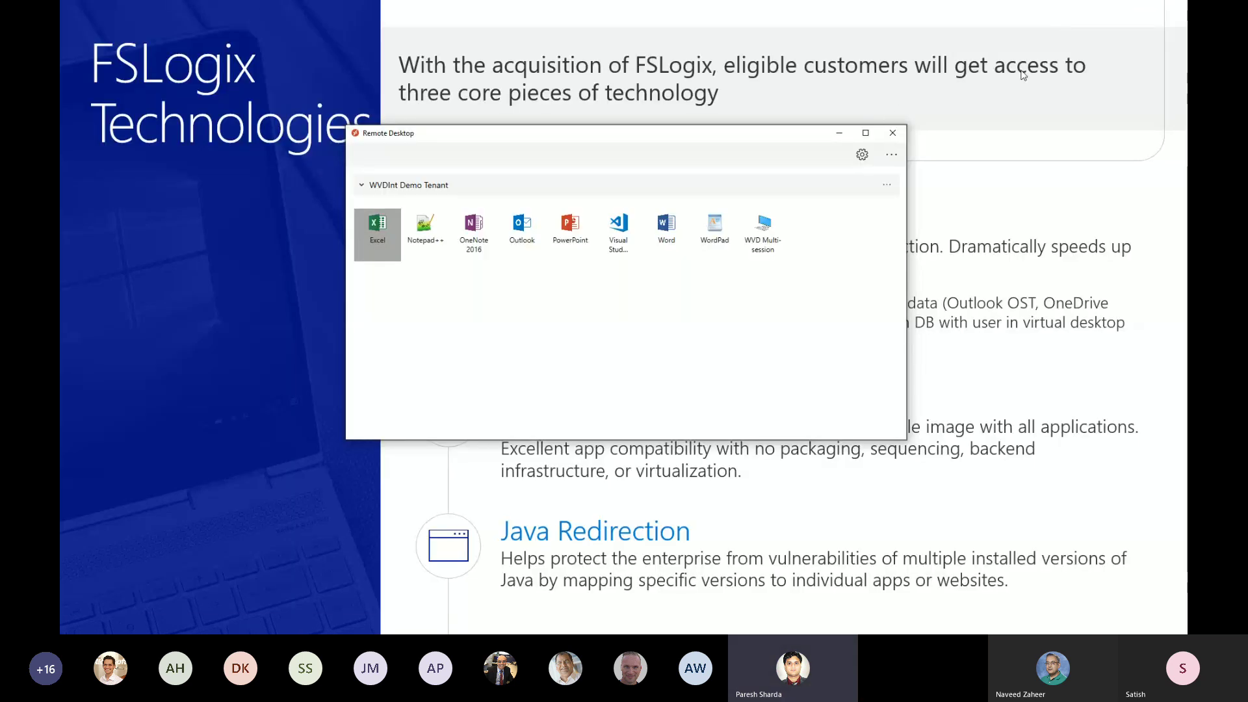
Step: Switch to the remote Excel app, check the signed-in account details, and create a blank workbook
{"action": "key", "text": "alt+Tab"}
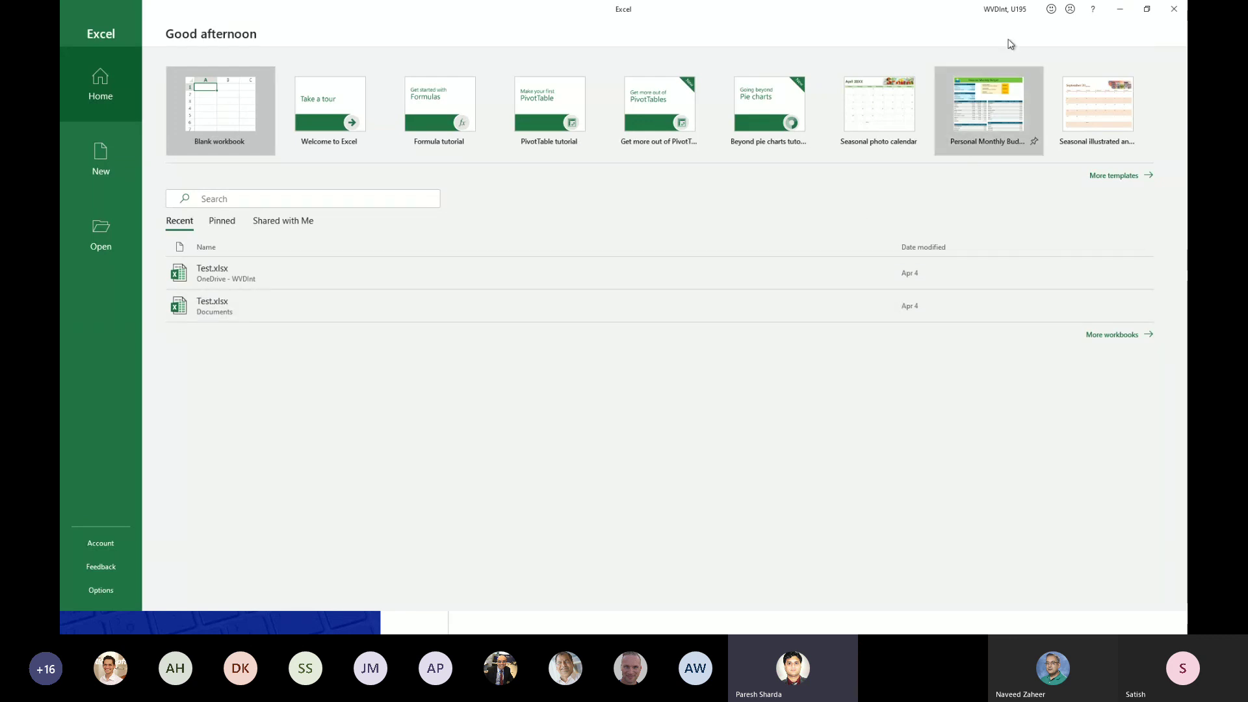
{"action": "left_click", "coordinate": [993, 11]}
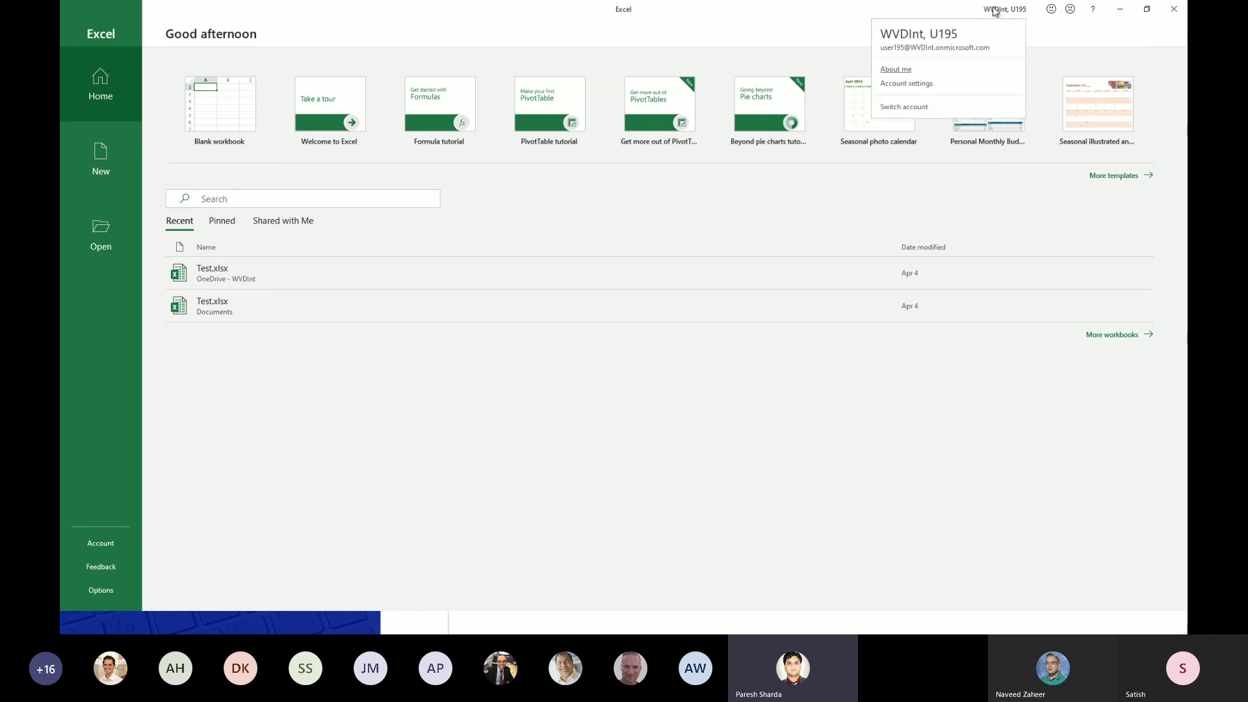
{"action": "left_click", "coordinate": [649, 510]}
{"action": "left_click", "coordinate": [221, 125]}
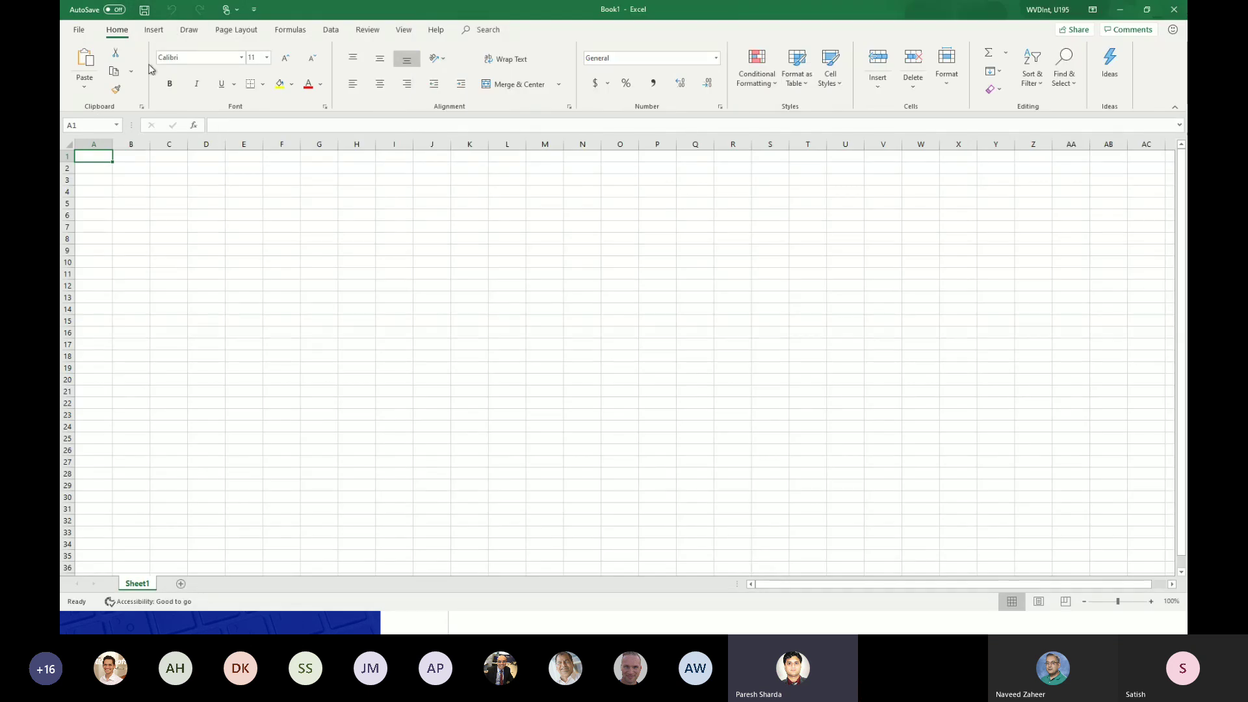
Step: Display the insertion commands and select cells B2:G12 in the blank worksheet
{"action": "left_click", "coordinate": [164, 31]}
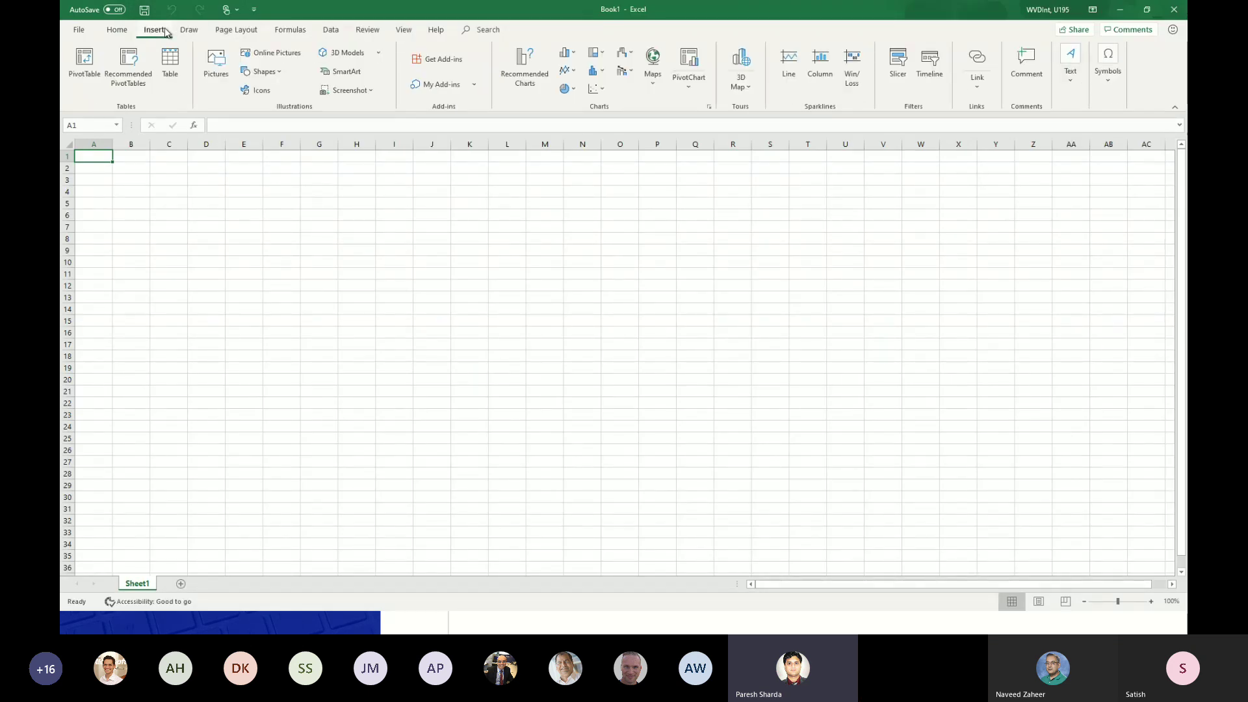
{"action": "left_click", "coordinate": [205, 226]}
{"action": "left_click_drag", "start_coordinate": [130, 168], "coordinate": [338, 286]}
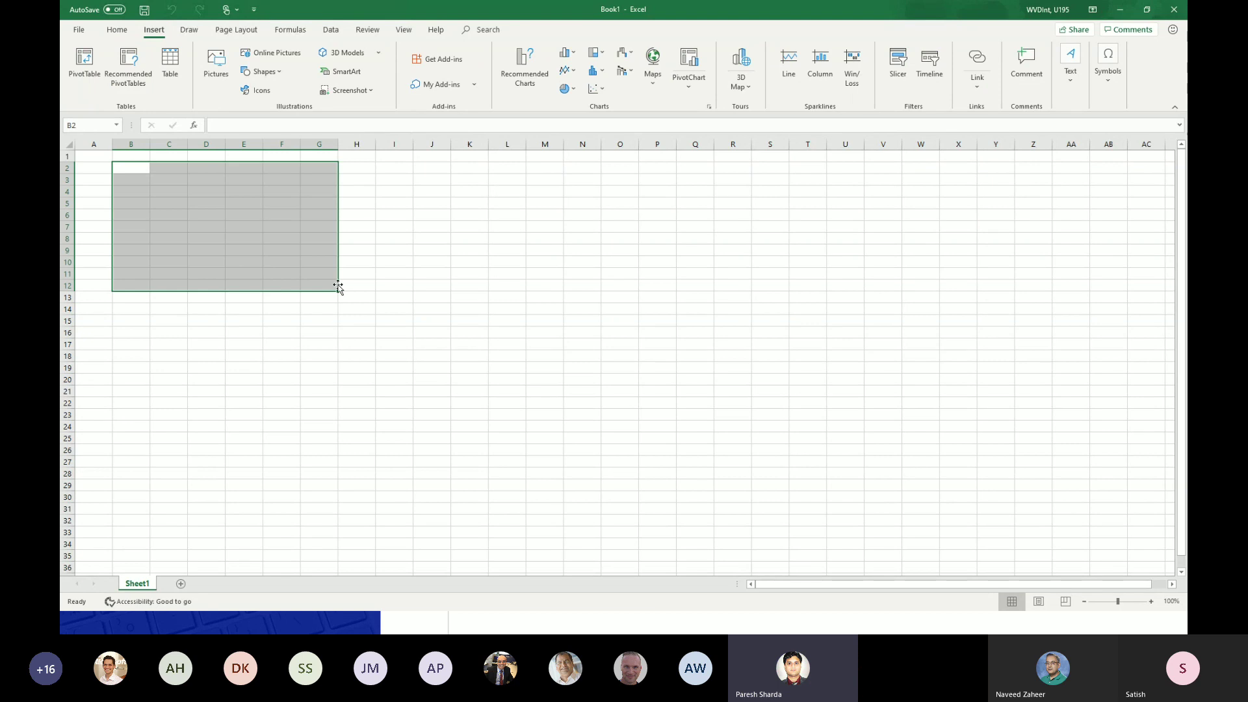
Step: Open the full Save As dialog for the workbook with This PC as the save location
{"action": "left_click", "coordinate": [78, 31]}
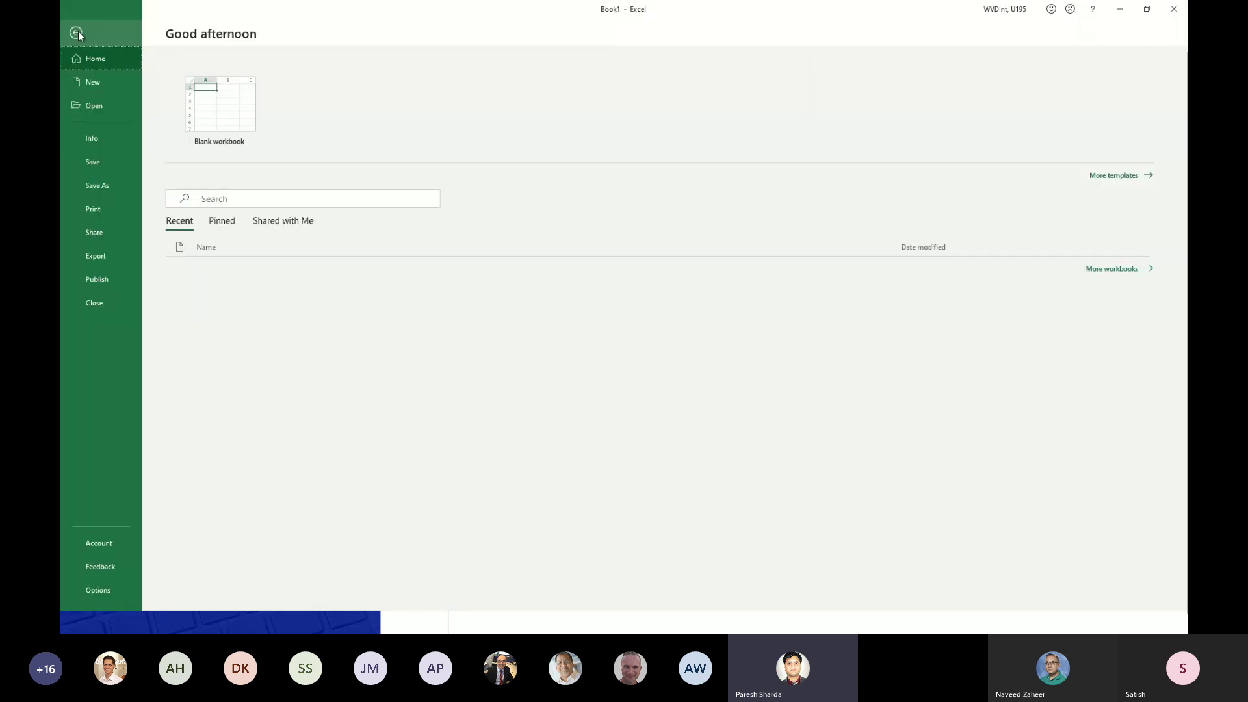
{"action": "left_click", "coordinate": [108, 184]}
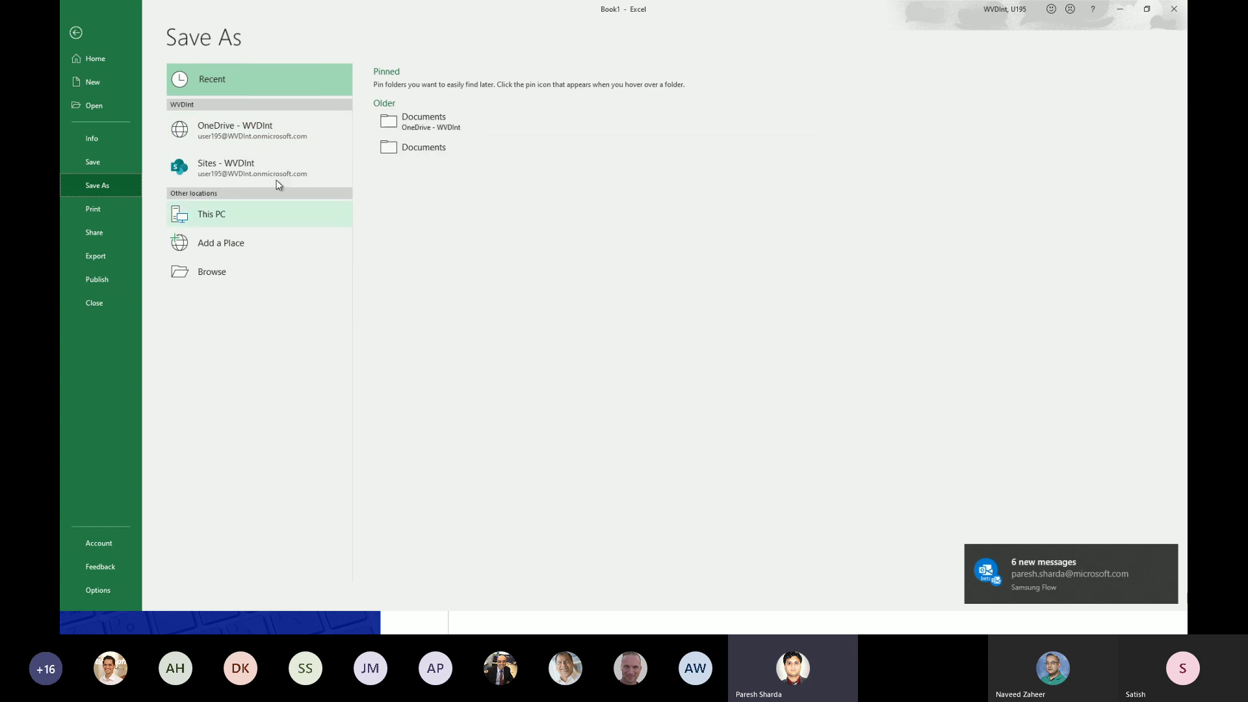
{"action": "left_click", "coordinate": [267, 225]}
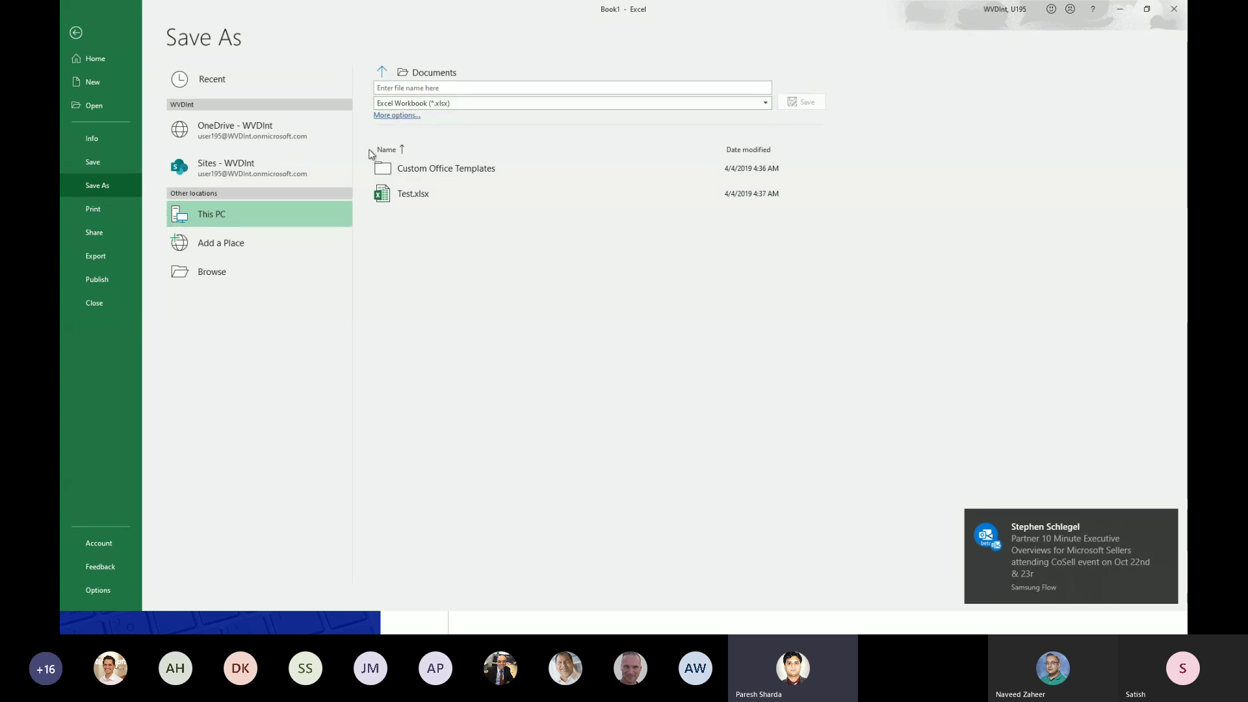
{"action": "double_click", "coordinate": [290, 208]}
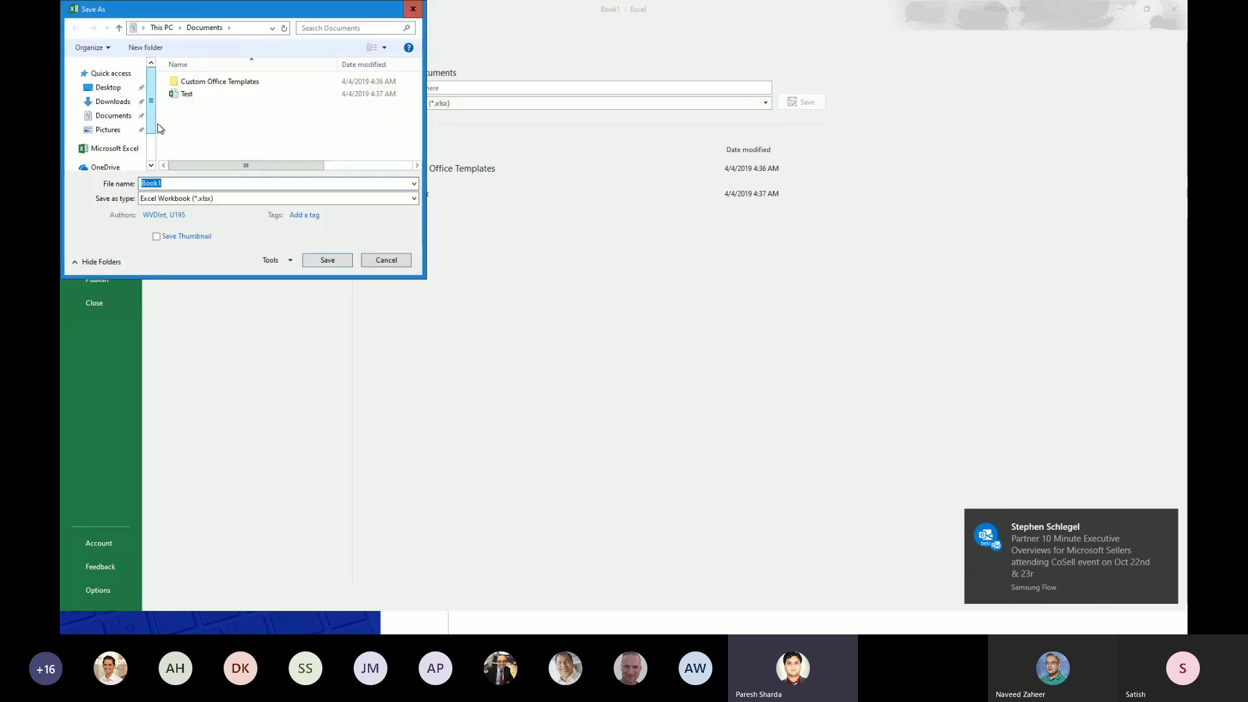
Step: Look through the folders, local drives and redirected drives of This PC in the Save As dialog, and return to the Documents folder
{"action": "scroll", "coordinate": [103, 143], "scroll_direction": "down", "scroll_amount": 2}
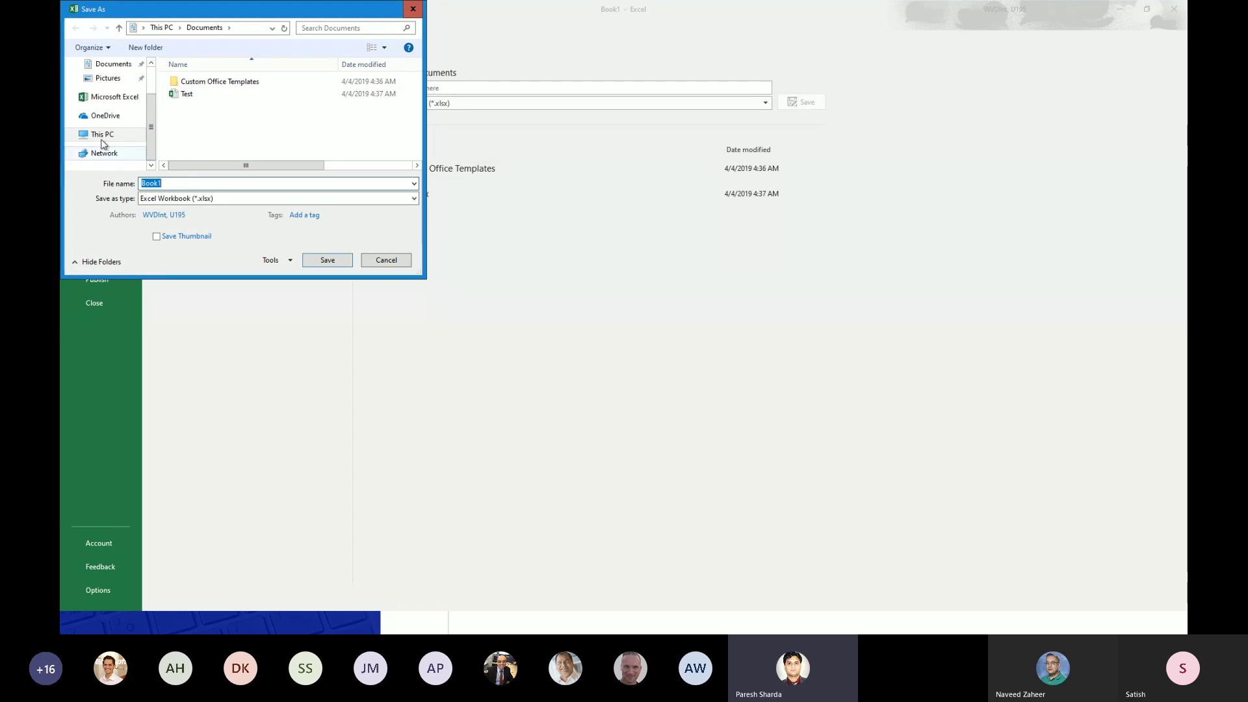
{"action": "left_click", "coordinate": [101, 138]}
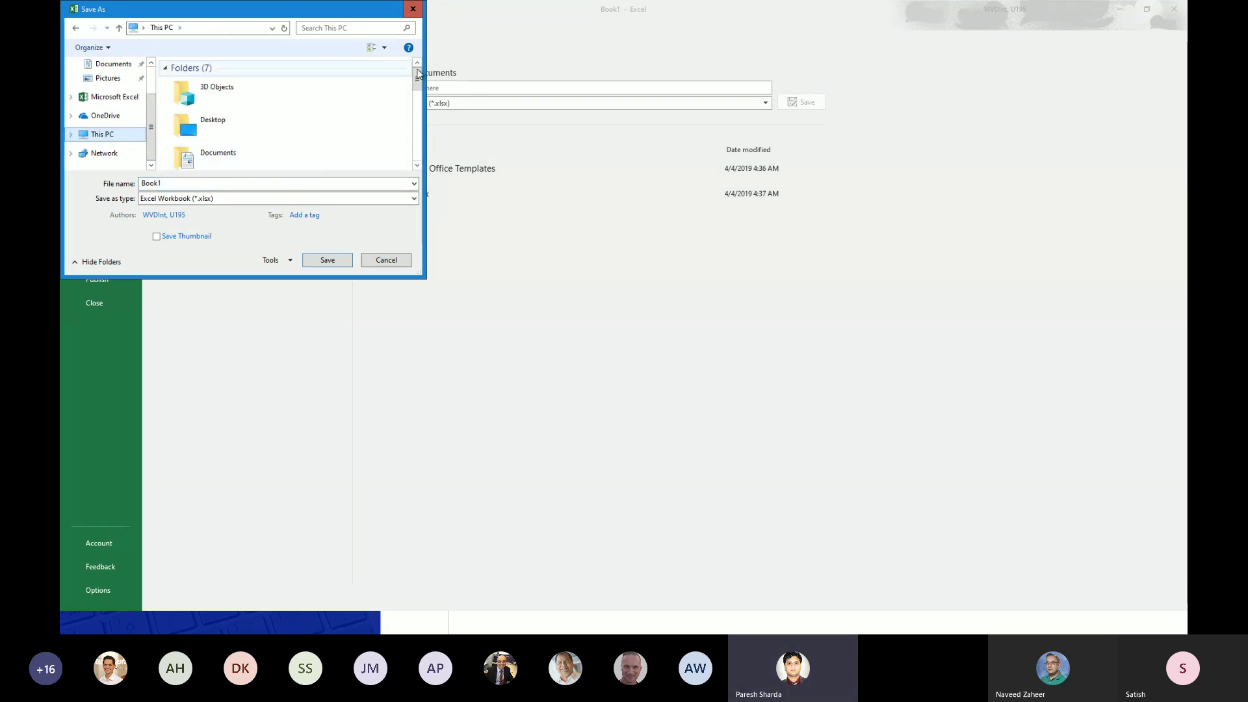
{"action": "scroll", "coordinate": [340, 128], "scroll_direction": "down", "scroll_amount": 5}
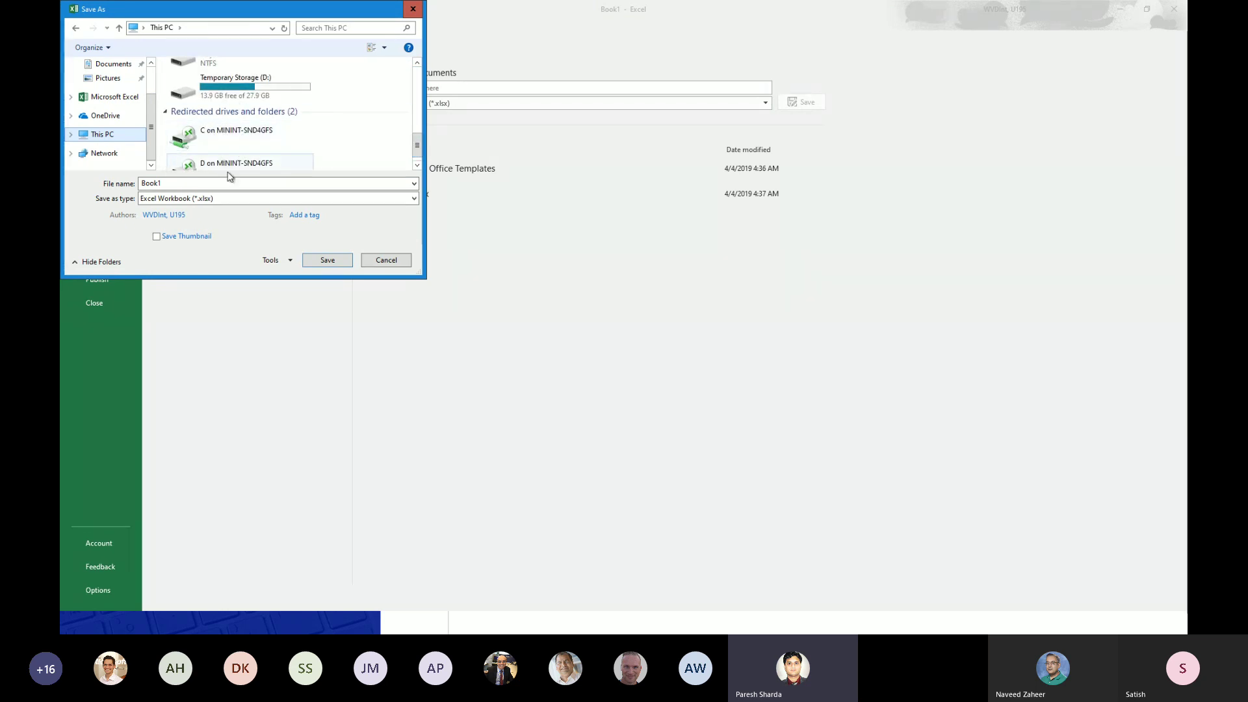
{"action": "scroll", "coordinate": [409, 133], "scroll_direction": "up", "scroll_amount": 3}
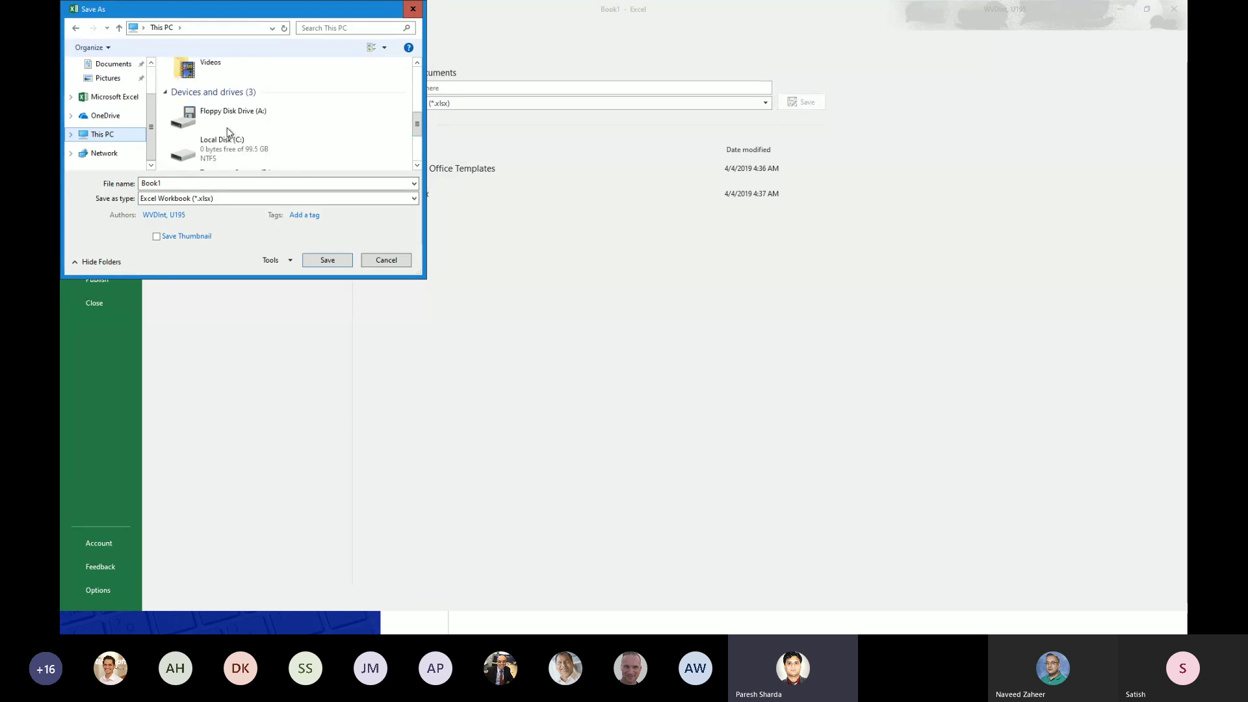
{"action": "left_click_drag", "start_coordinate": [417, 124], "coordinate": [418, 139]}
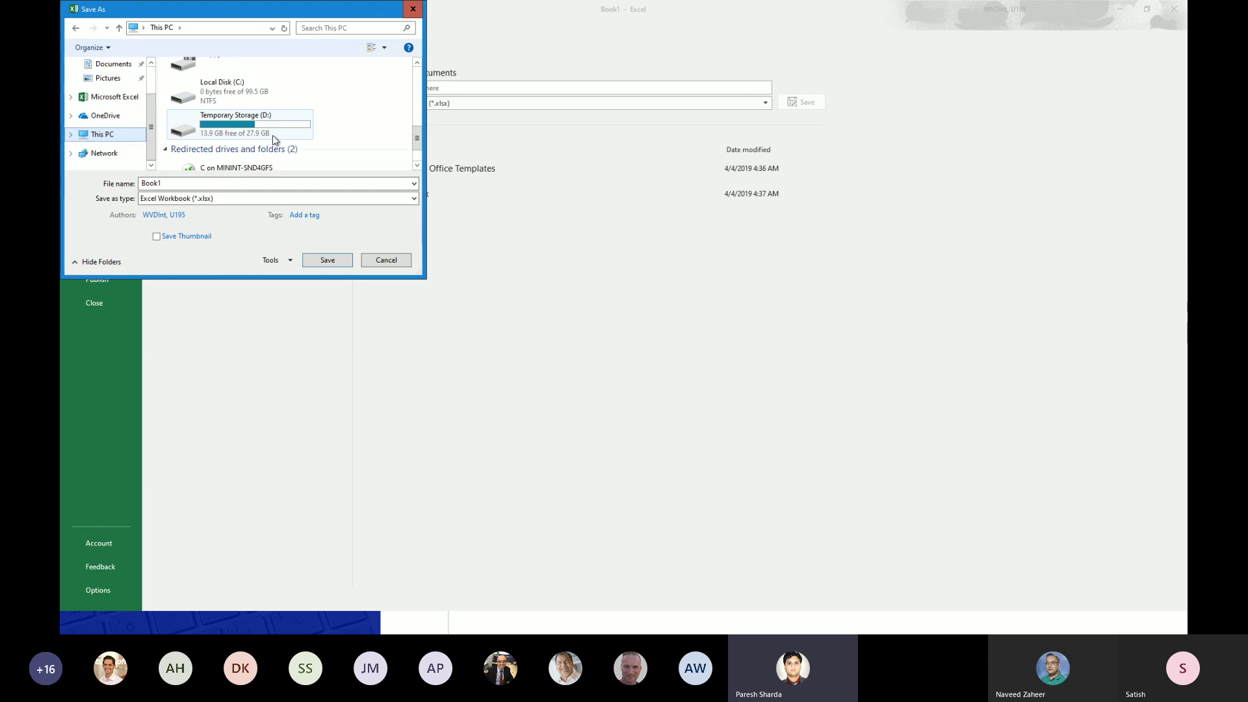
{"action": "left_click_drag", "start_coordinate": [419, 143], "coordinate": [418, 78]}
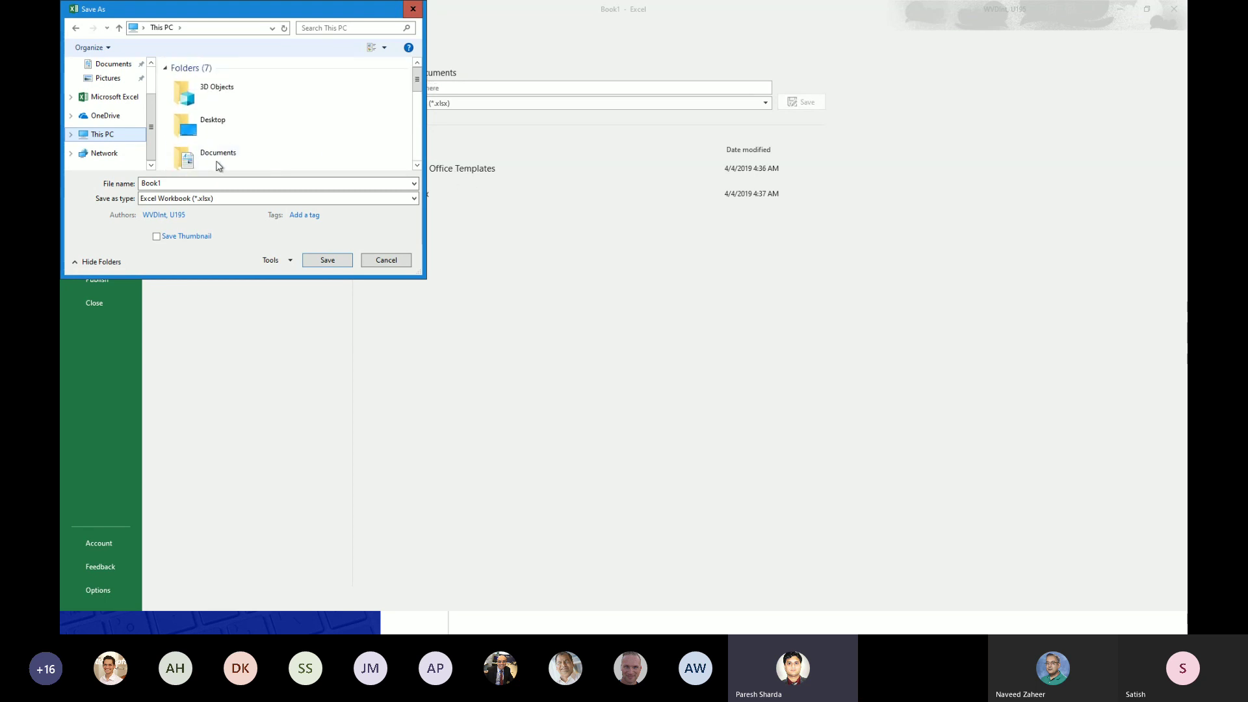
{"action": "double_click", "coordinate": [218, 162]}
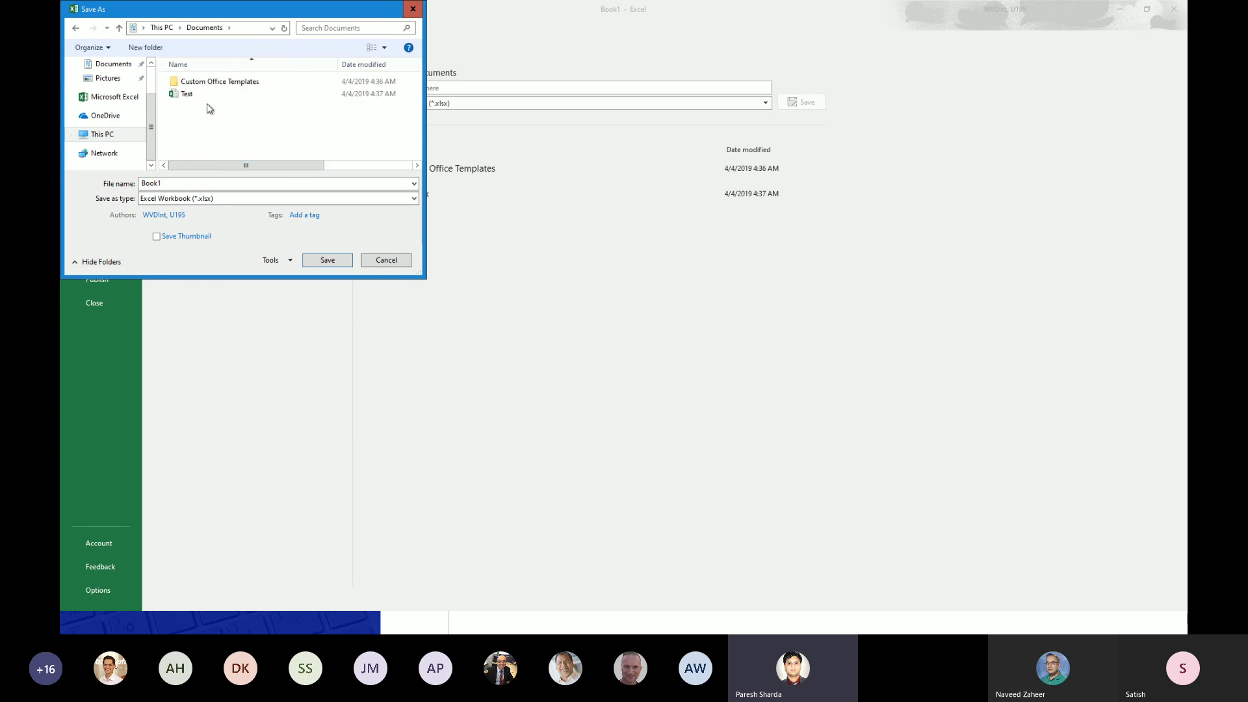
{"action": "left_click", "coordinate": [153, 183]}
Step: Switch to the Samsung Flow Smart View window and maximize the mirrored phone screen
{"action": "key", "text": "alt+Tab"}
{"action": "left_click", "coordinate": [842, 163]}
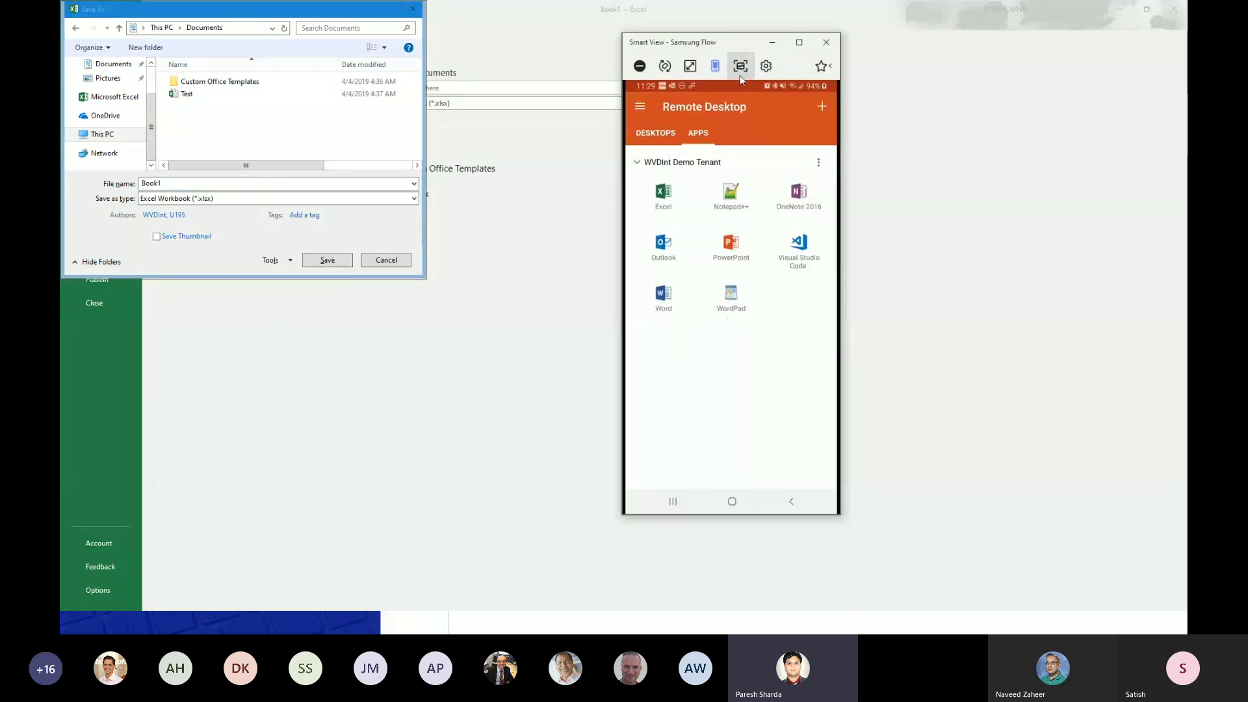
{"action": "left_click_drag", "start_coordinate": [729, 43], "coordinate": [824, 42]}
{"action": "double_click", "coordinate": [824, 41]}
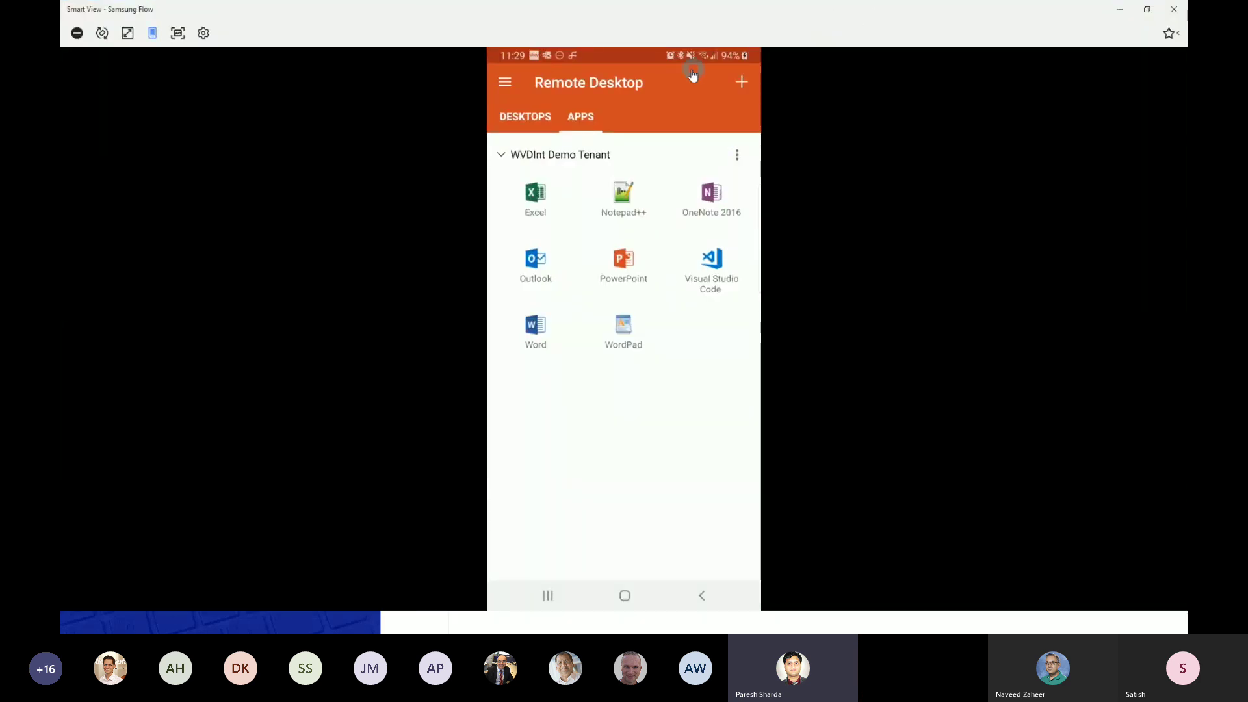
Step: Review the published desktops and apps of WVDInt Demo Tenant on the phone and launch Excel there
{"action": "left_click", "coordinate": [516, 122]}
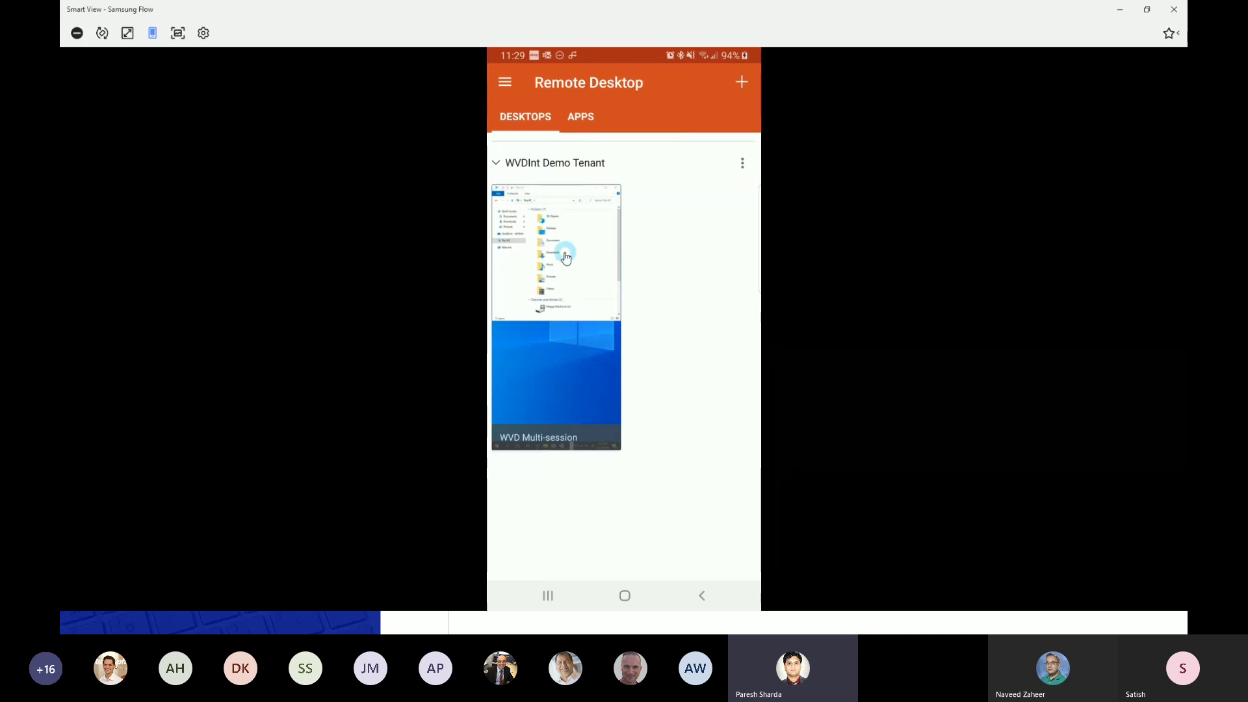
{"action": "left_click", "coordinate": [595, 118]}
{"action": "left_click", "coordinate": [532, 118]}
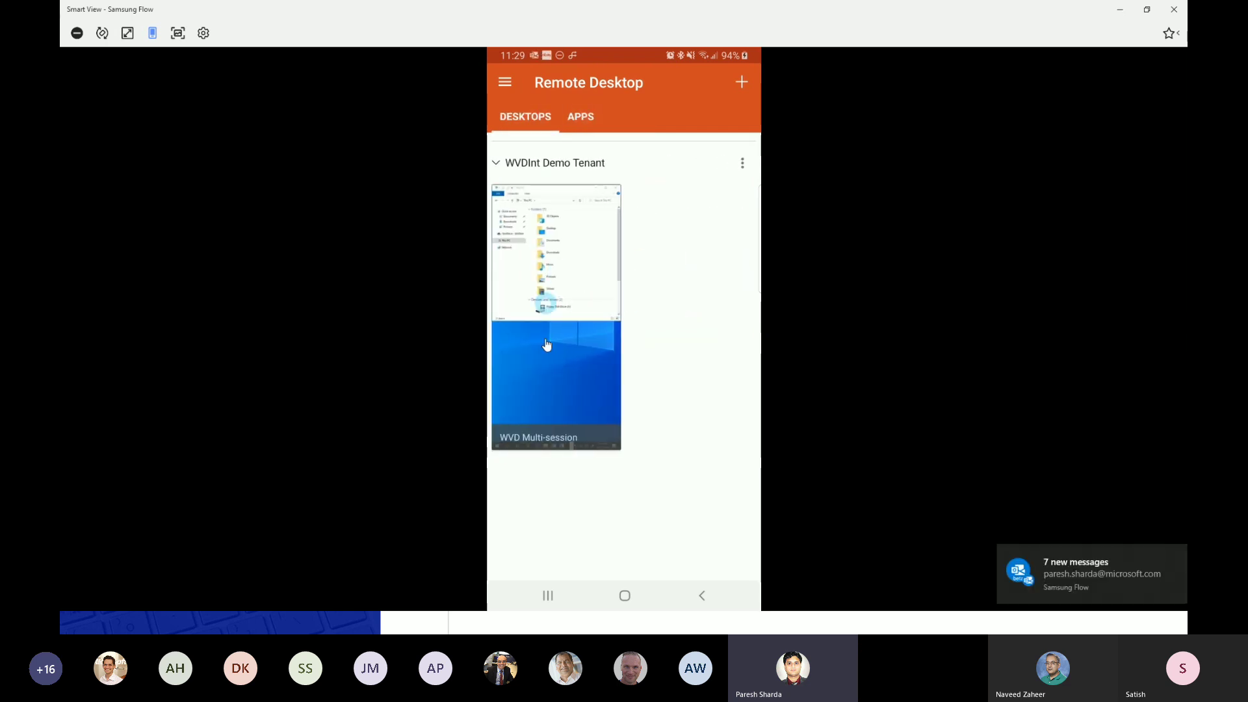
{"action": "left_click", "coordinate": [581, 117]}
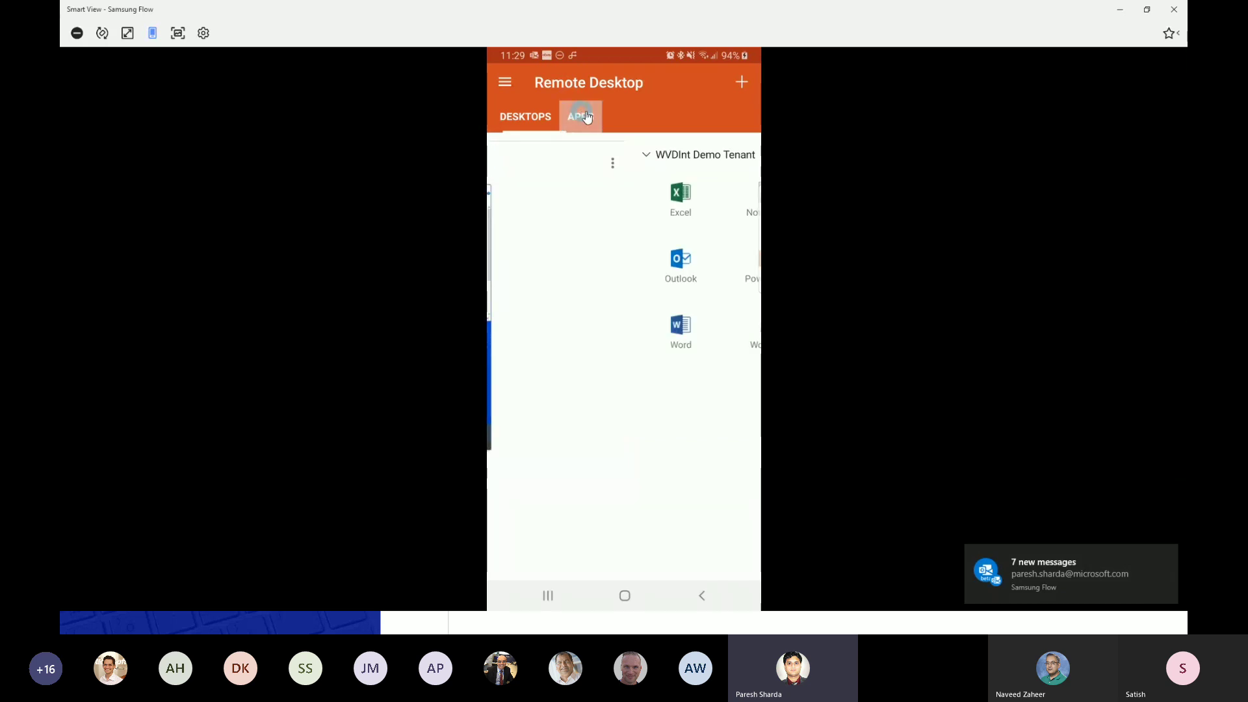
{"action": "left_click", "coordinate": [532, 198]}
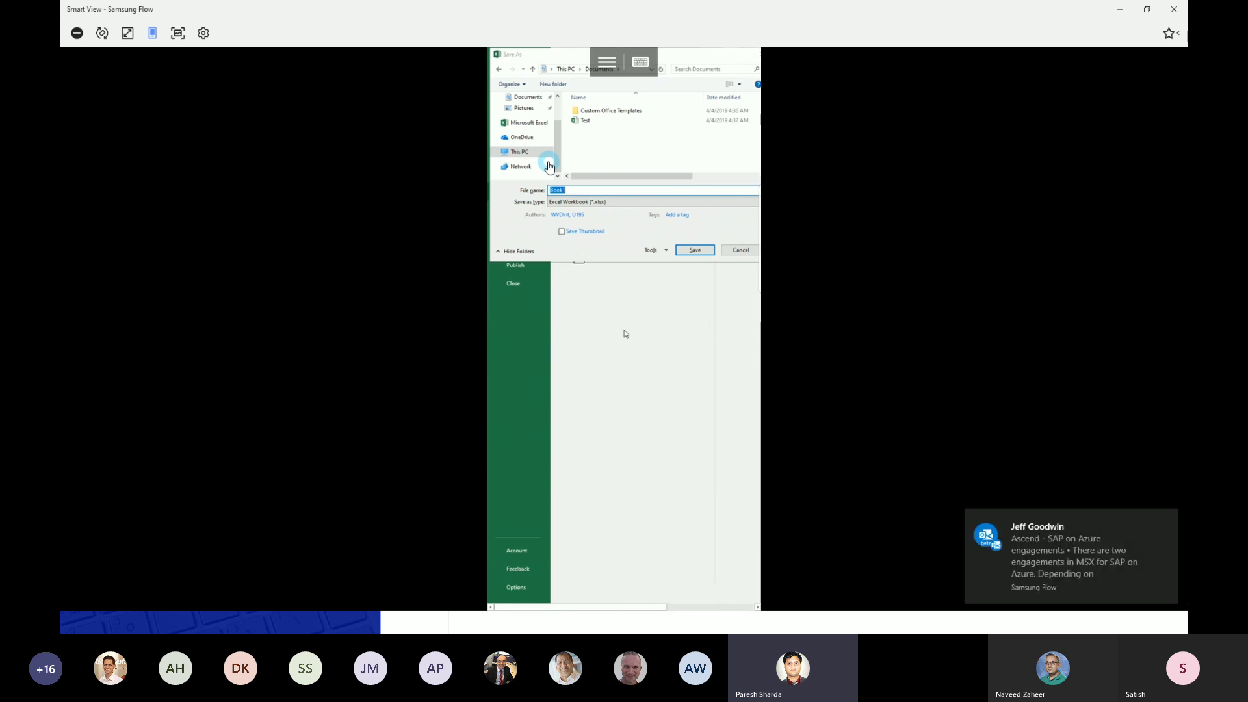
{"action": "left_click", "coordinate": [1037, 581]}
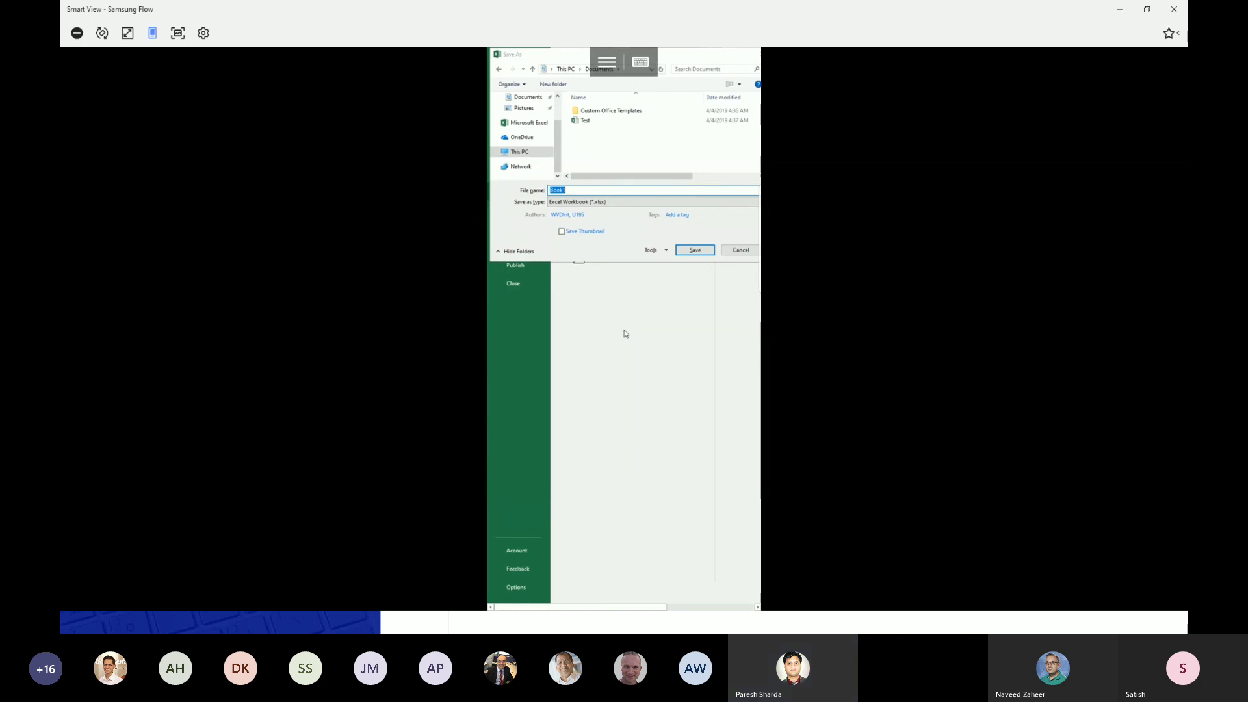
Step: Dismiss the phone mirroring window and minimize the Remote Desktop client to return to the FSLogix Technologies slide
{"action": "left_click", "coordinate": [1147, 9]}
{"action": "left_click", "coordinate": [958, 43]}
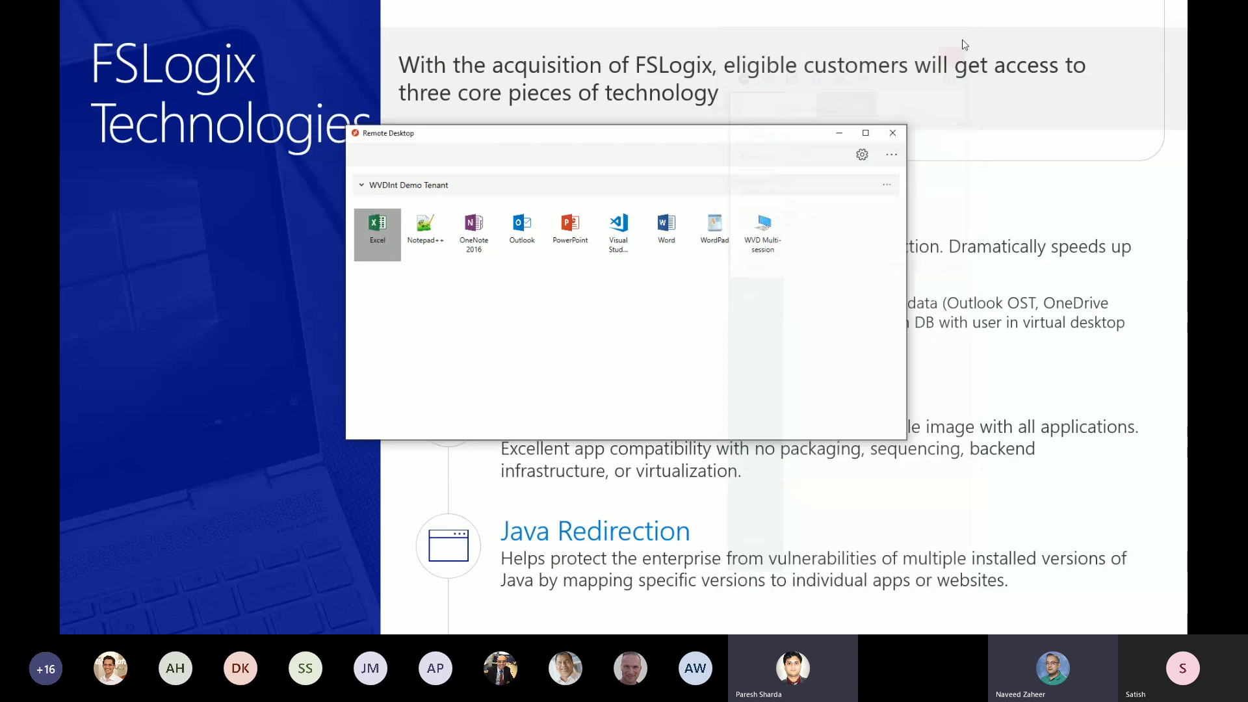
{"action": "left_click", "coordinate": [839, 134]}
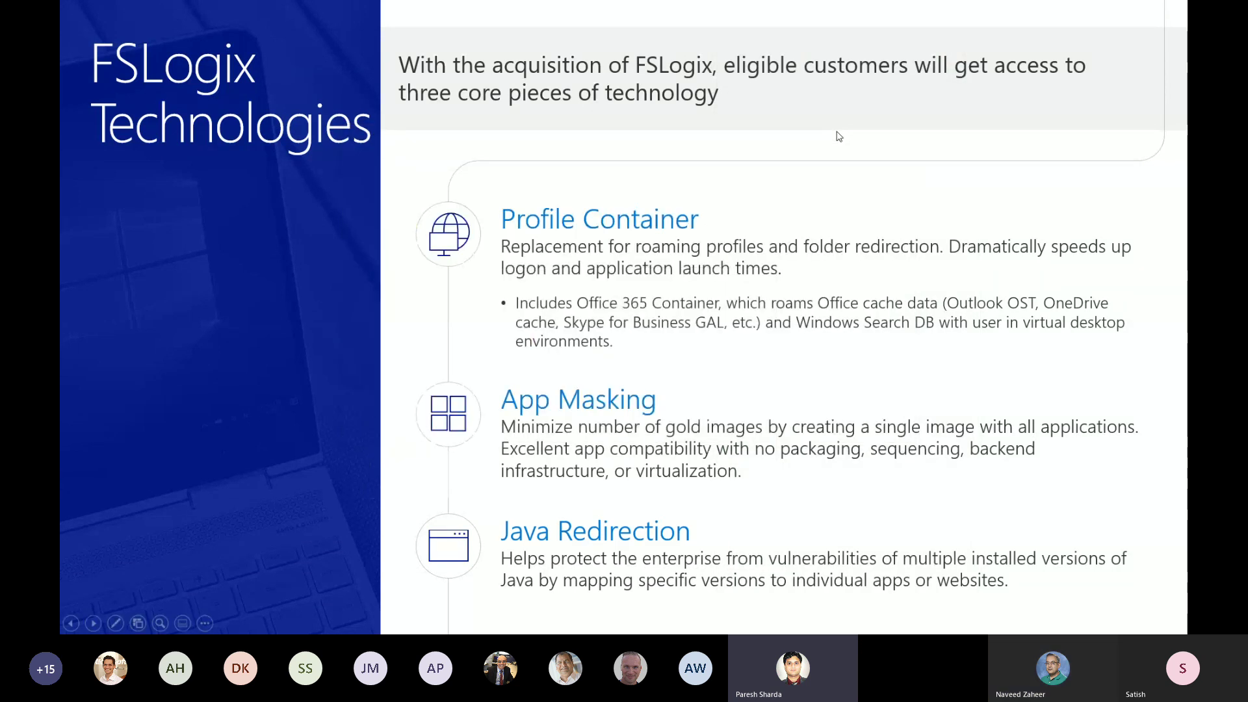